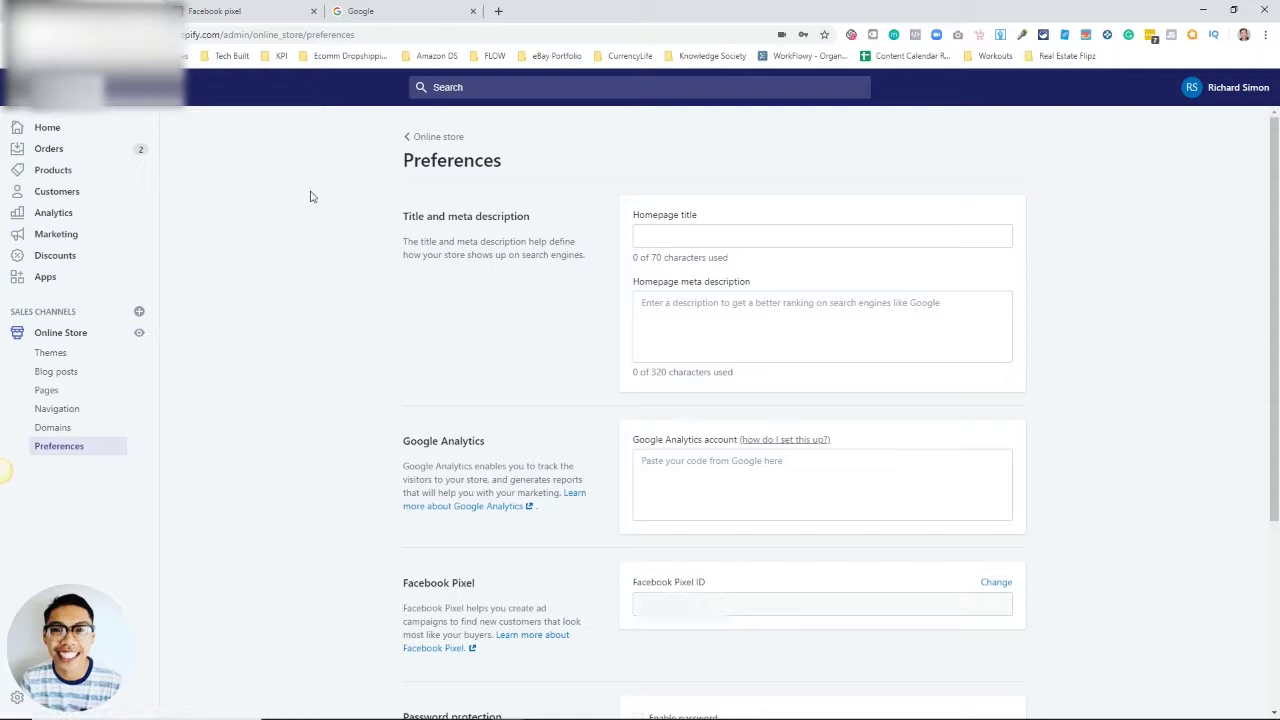
Search Google for 'facebook business manager', then return to the pixel's Events Manager overview
left_click(357, 8)
type("face")
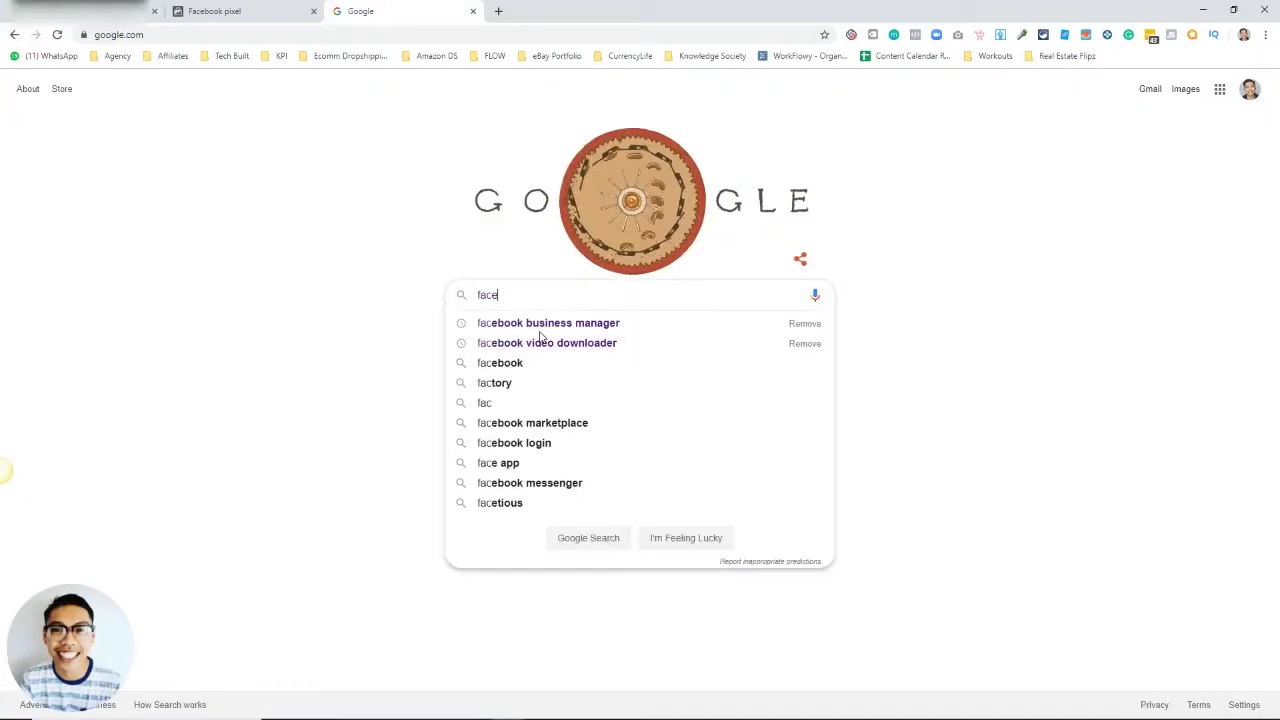
type("book")
left_click(539, 332)
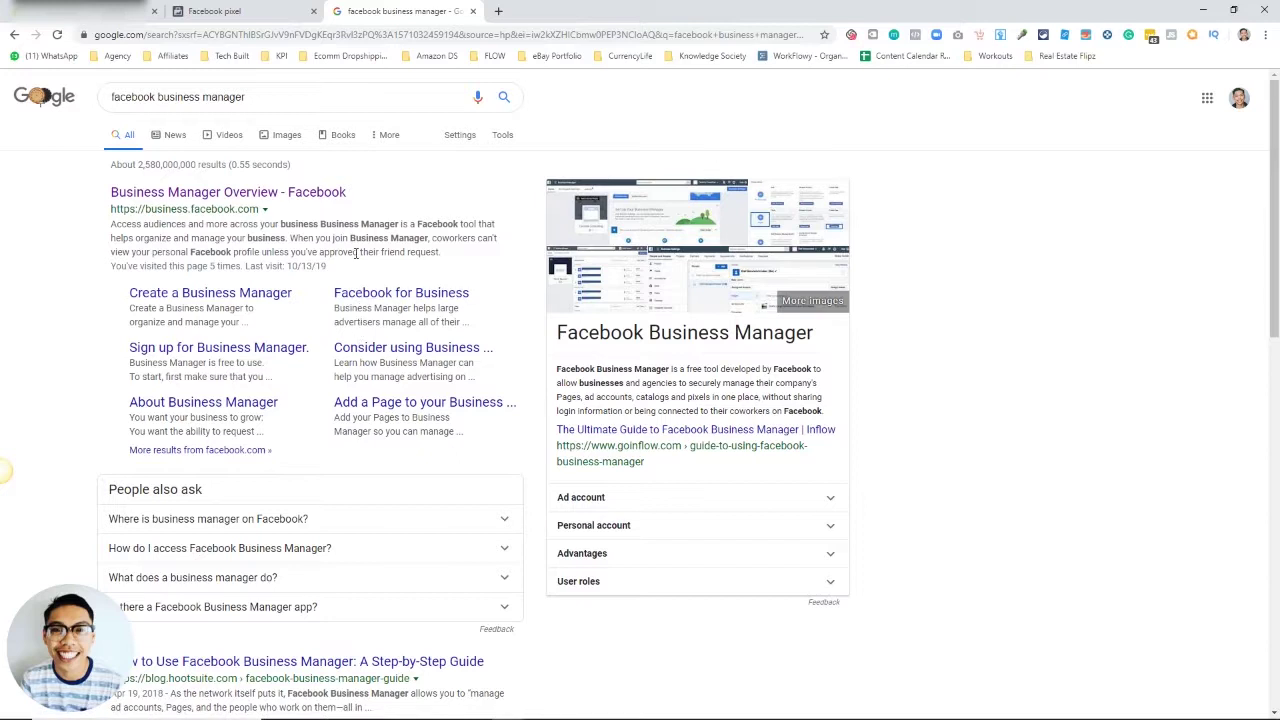
left_click(255, 16)
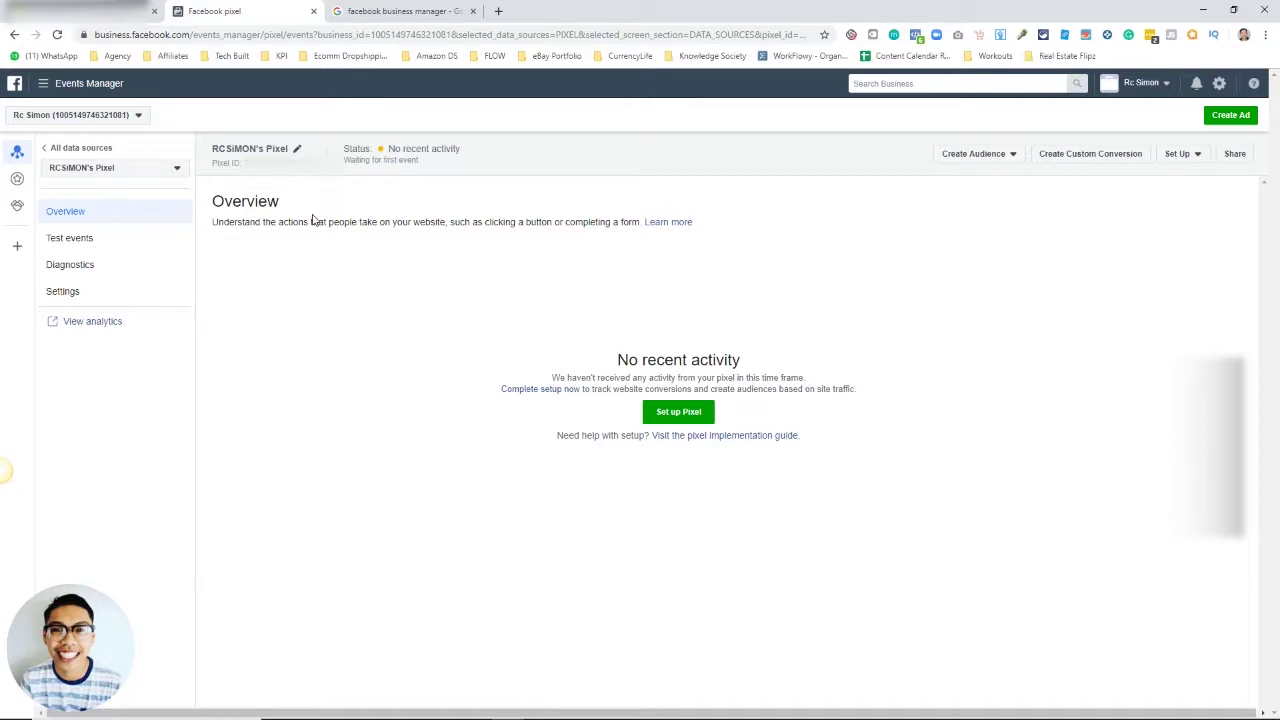
left_click(55, 86)
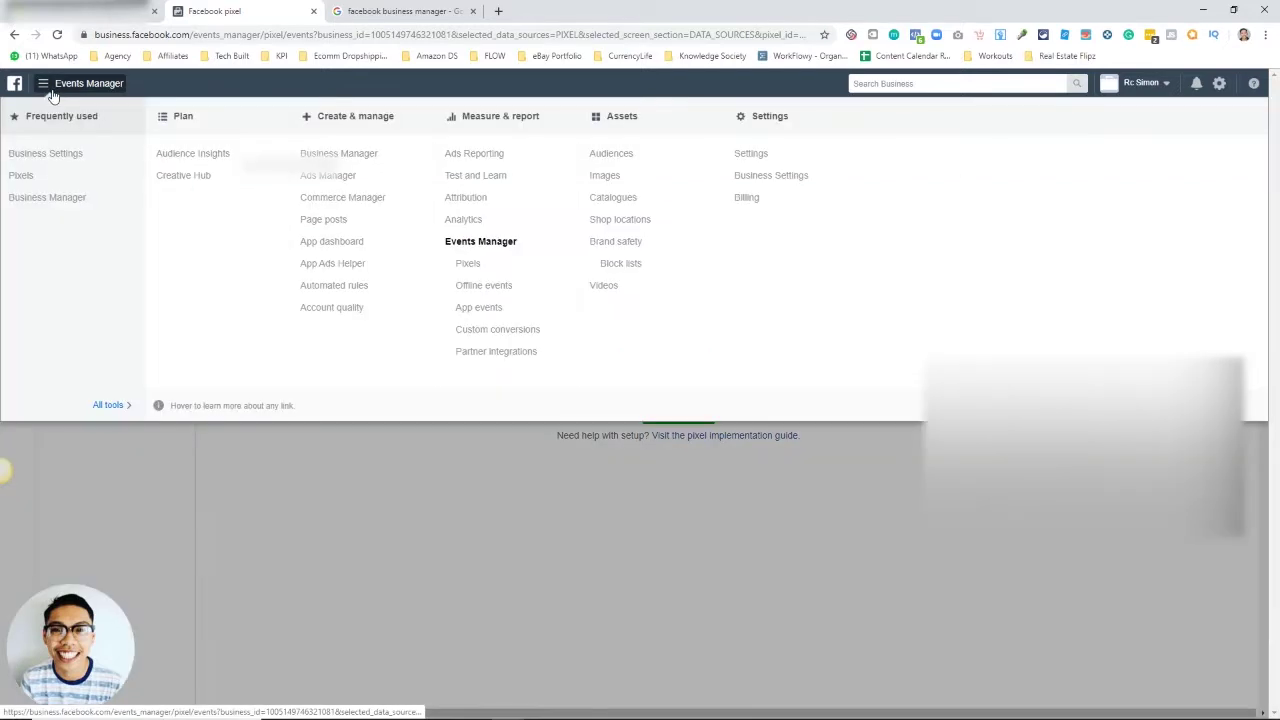
left_click(476, 272)
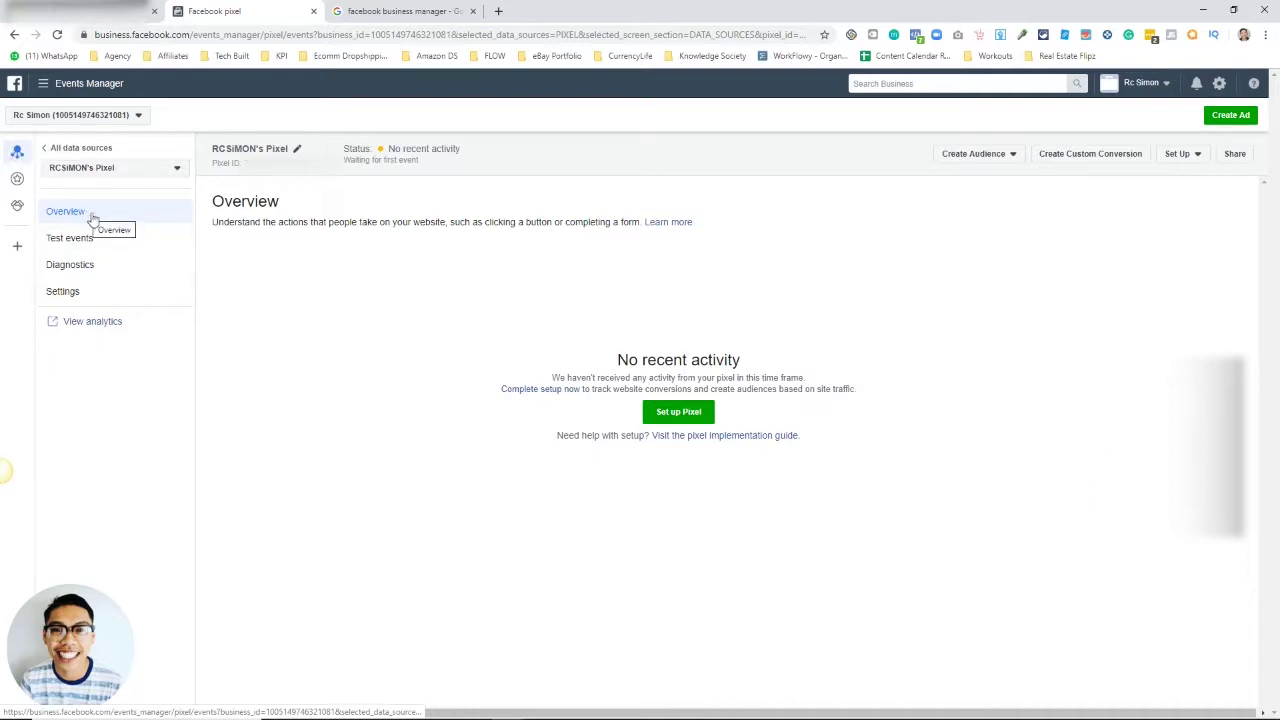
Start pixel setup through a partner integration, choosing Shopify (online) as the partner
left_click(672, 414)
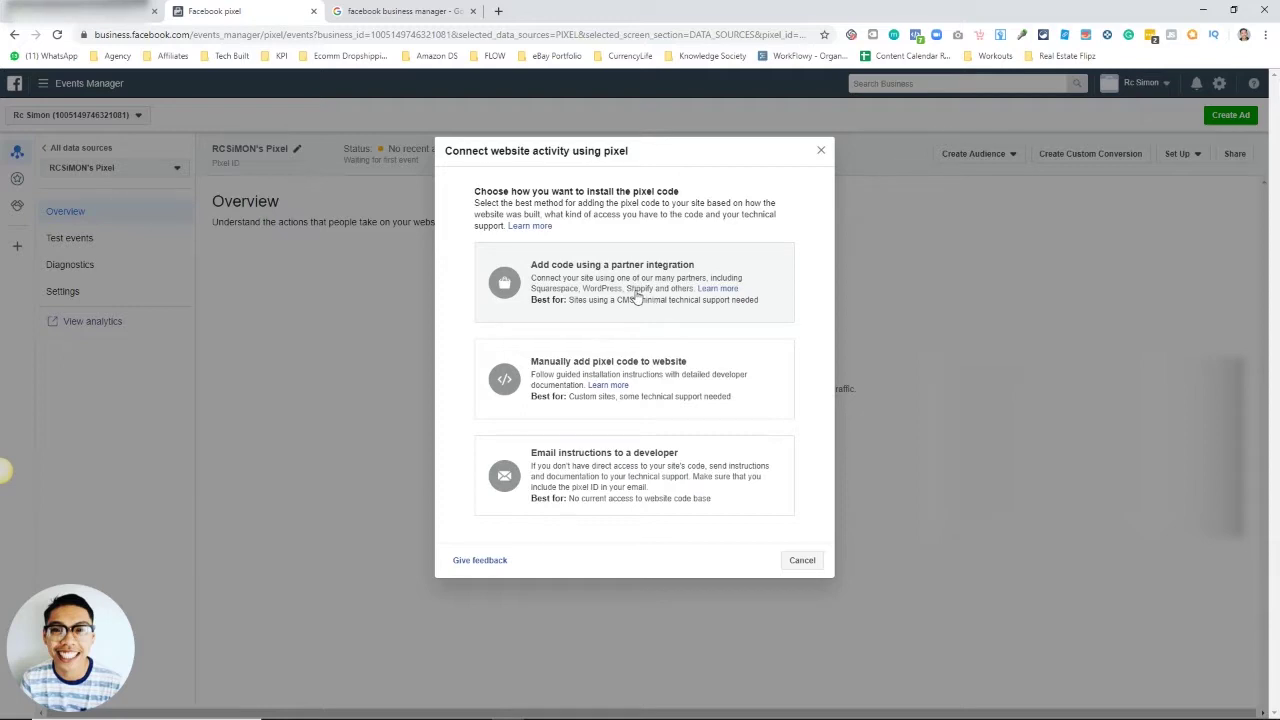
left_click(640, 290)
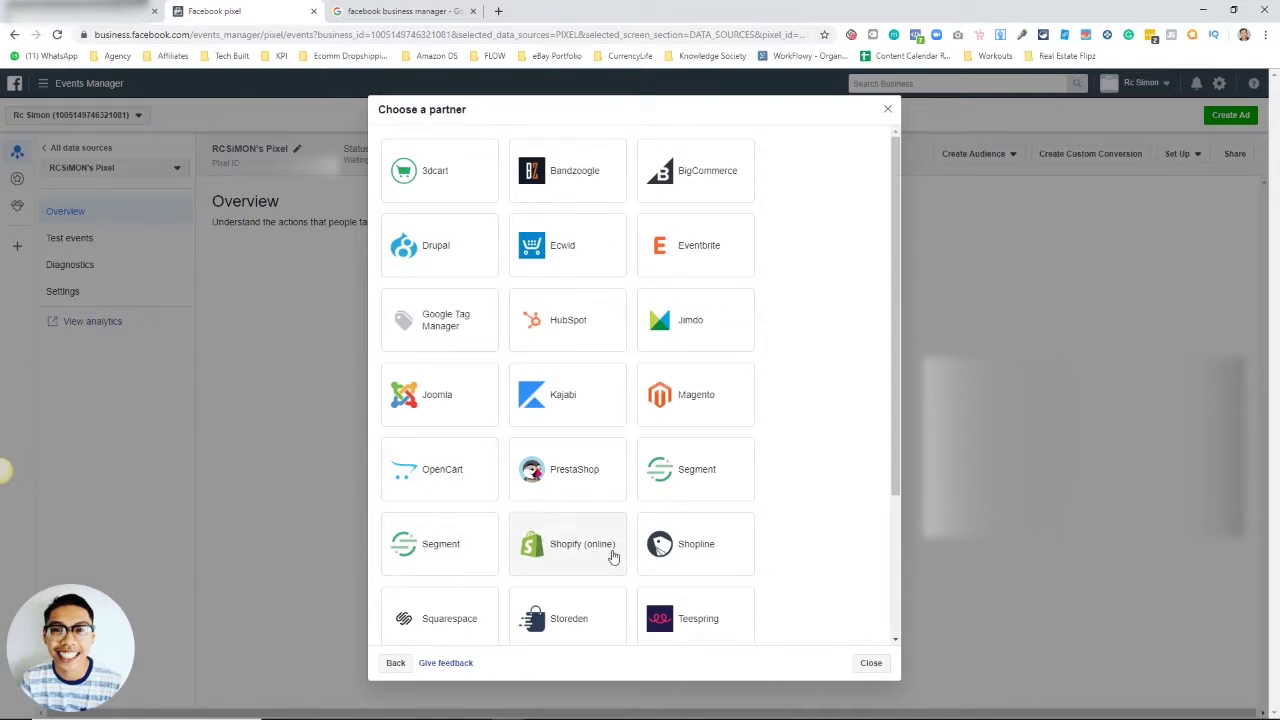
left_click(548, 543)
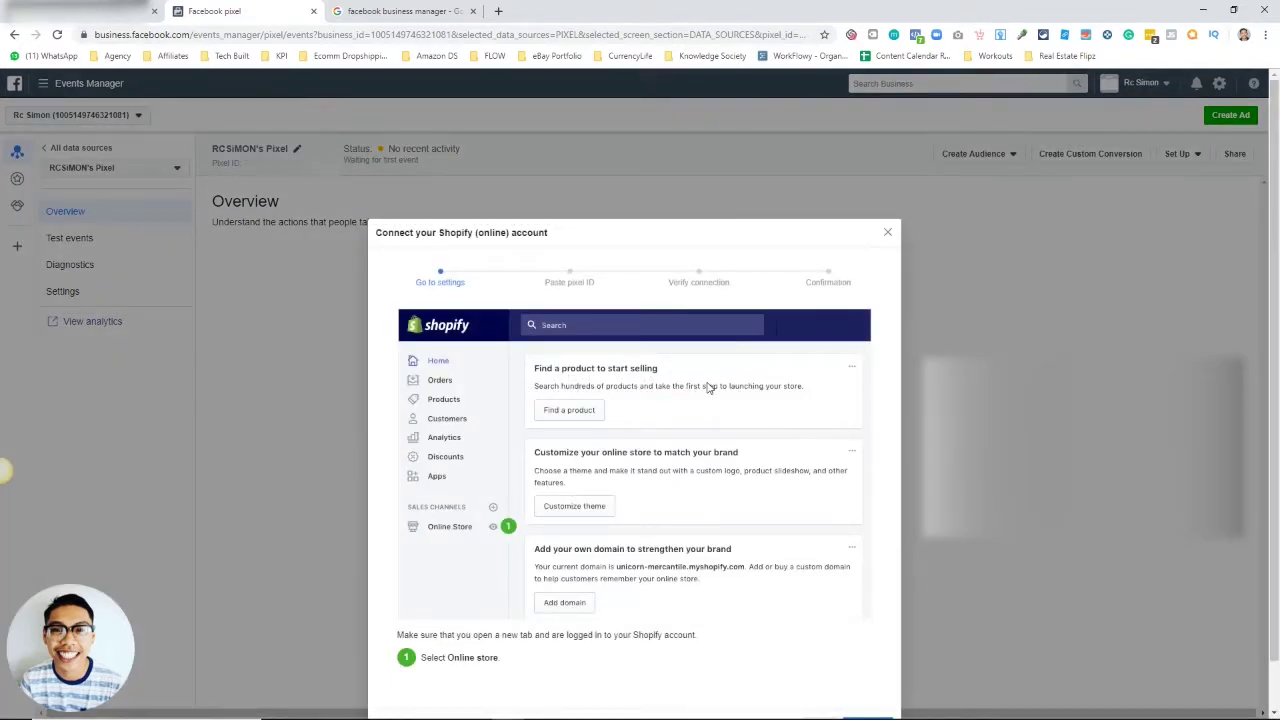
scroll(710, 392, "down", 2)
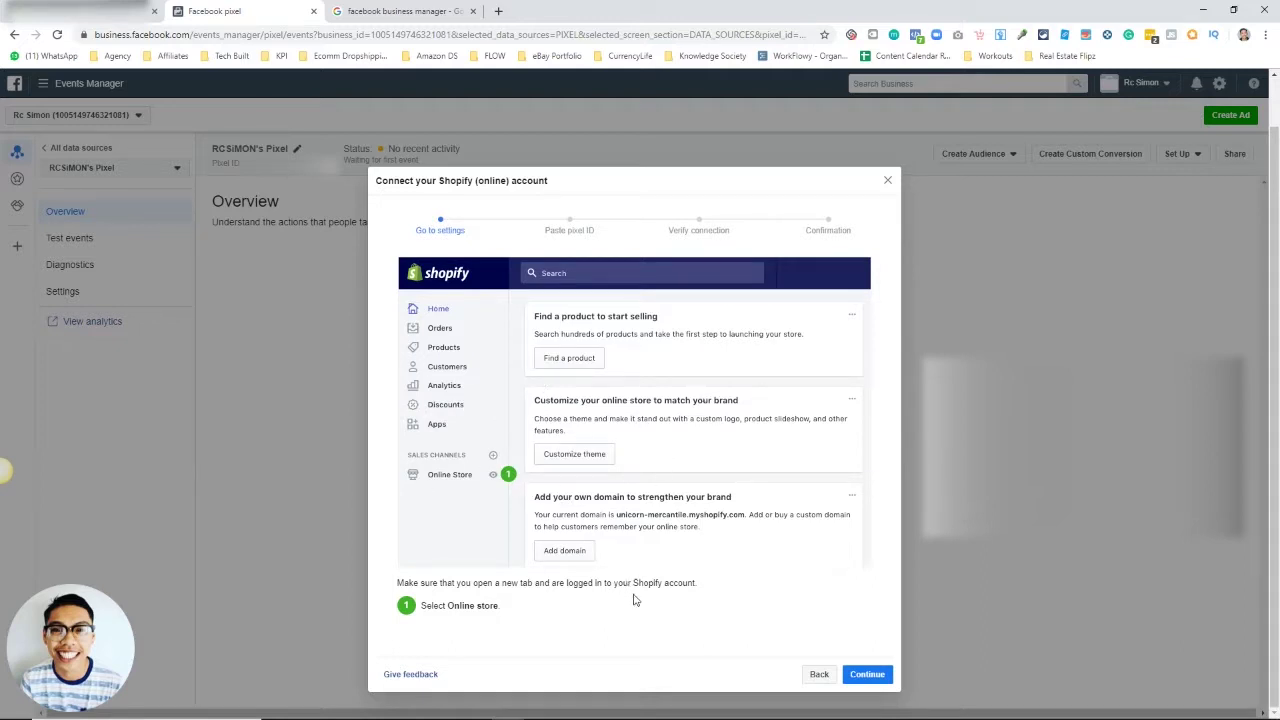
Advance the Shopify pixel setup past Paste pixel ID to the Verify connection step
left_click(866, 674)
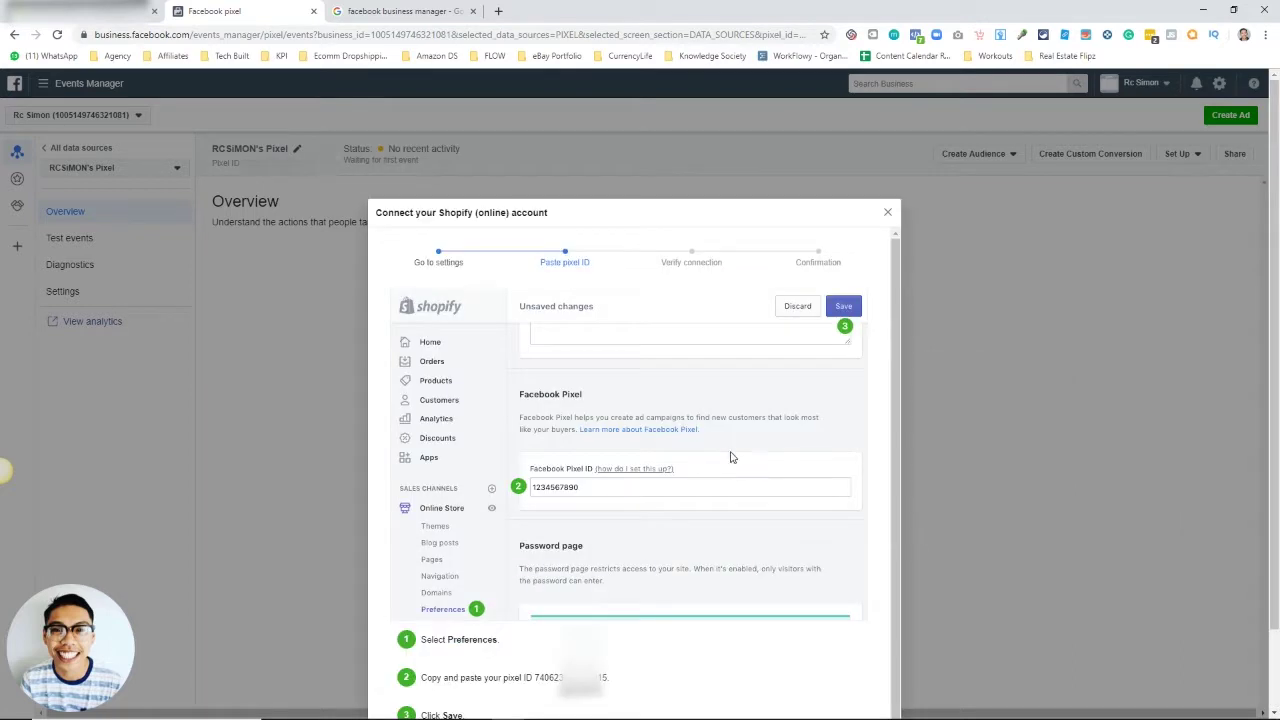
scroll(720, 415, "down", 1)
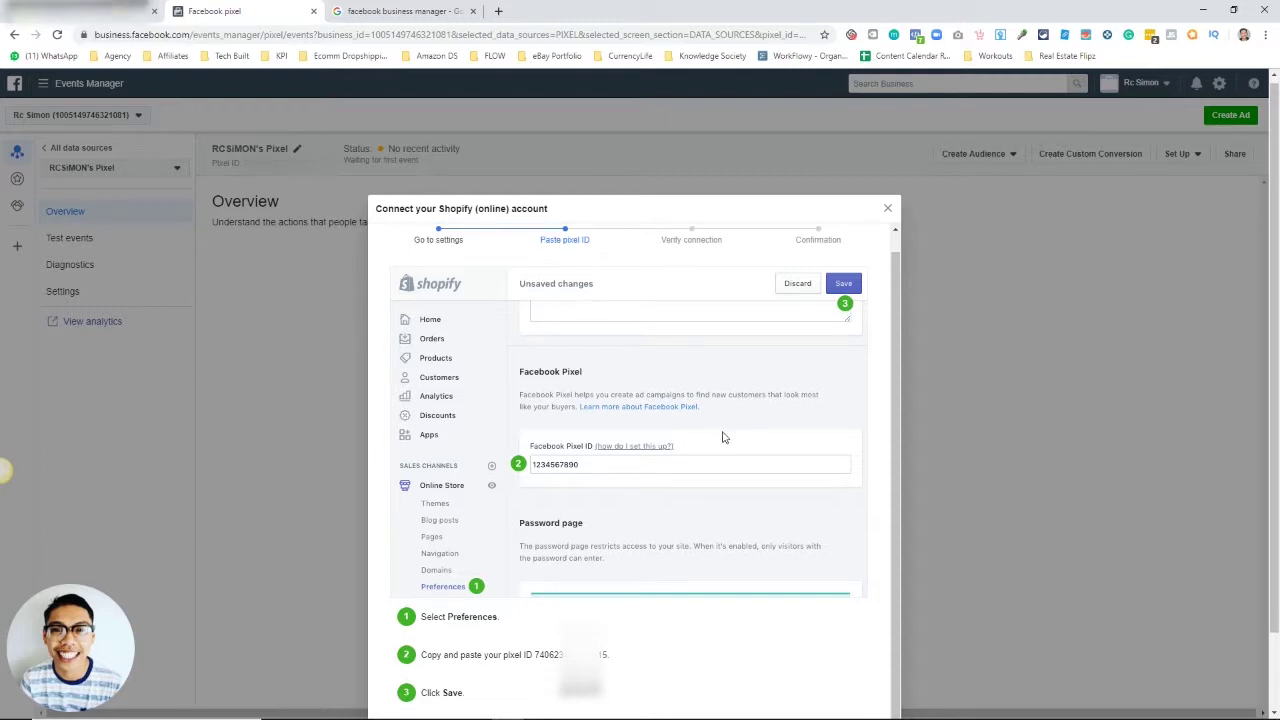
left_click(868, 675)
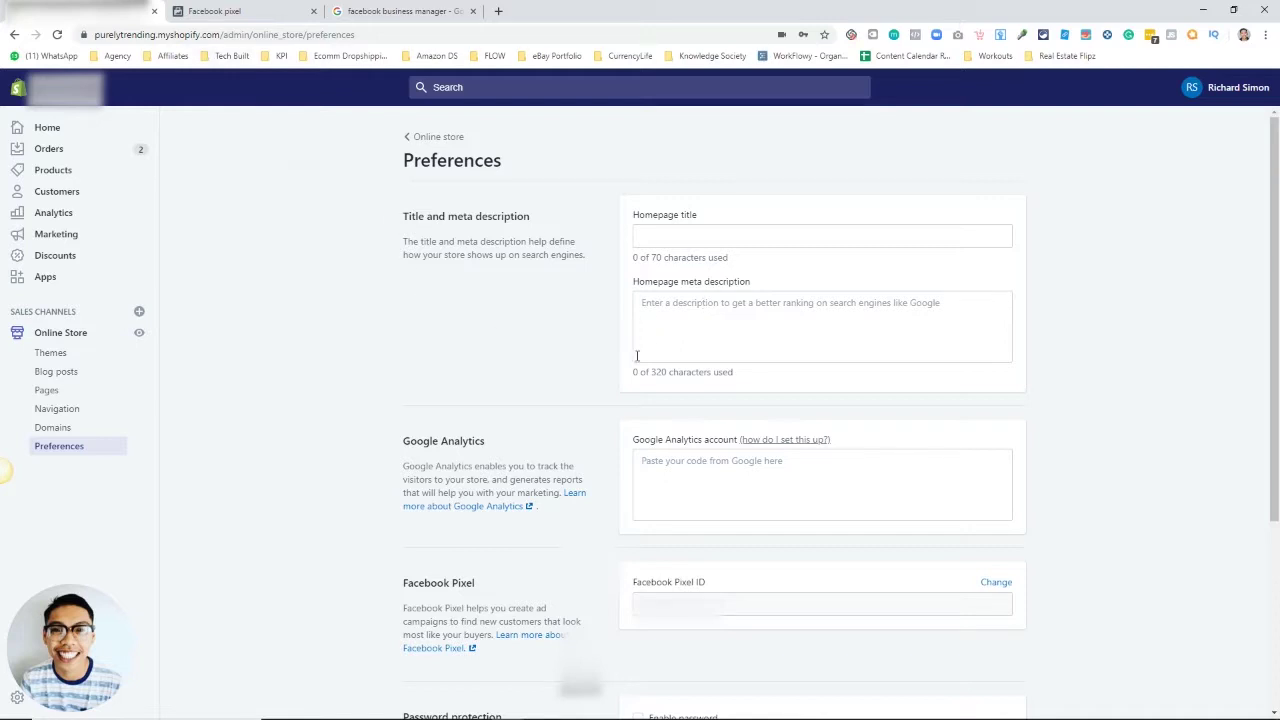
Review the pixel's Verify connection step, then return to the 'facebook business manager' Google results
left_click(214, 11)
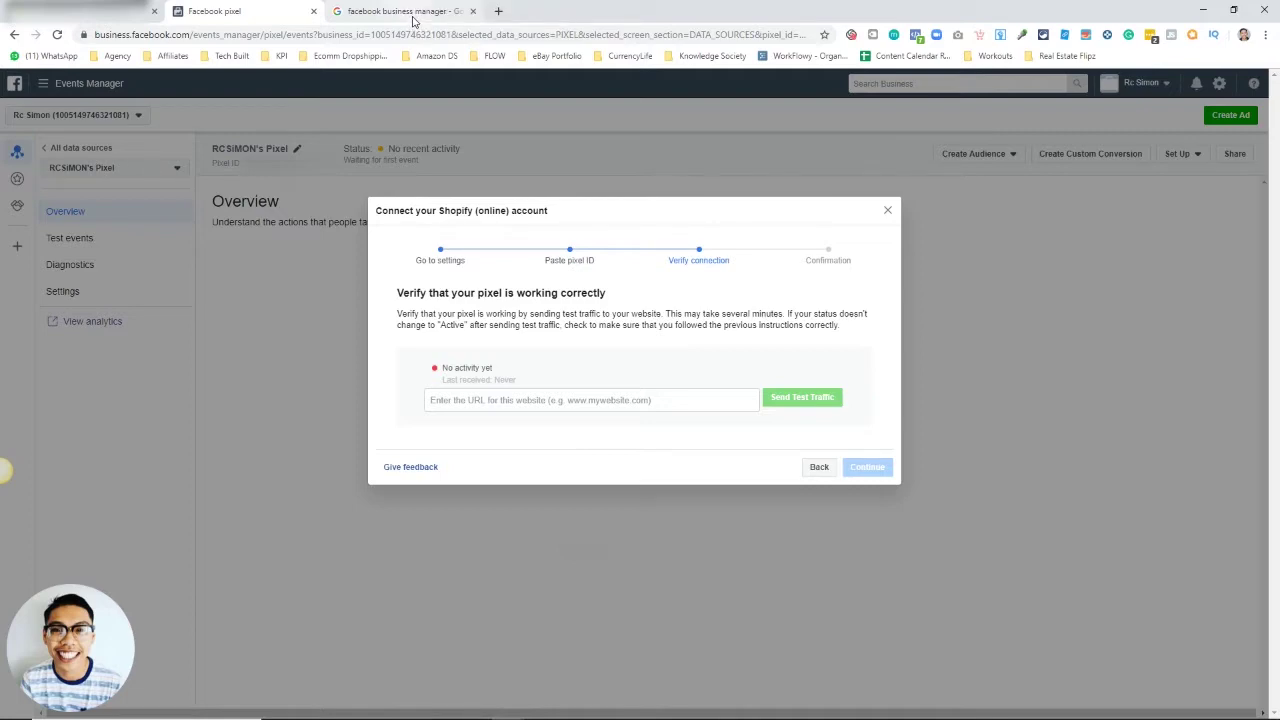
left_click(413, 14)
Replace the query with 'nike', search, and dismiss the location permission request
triple_click(262, 102)
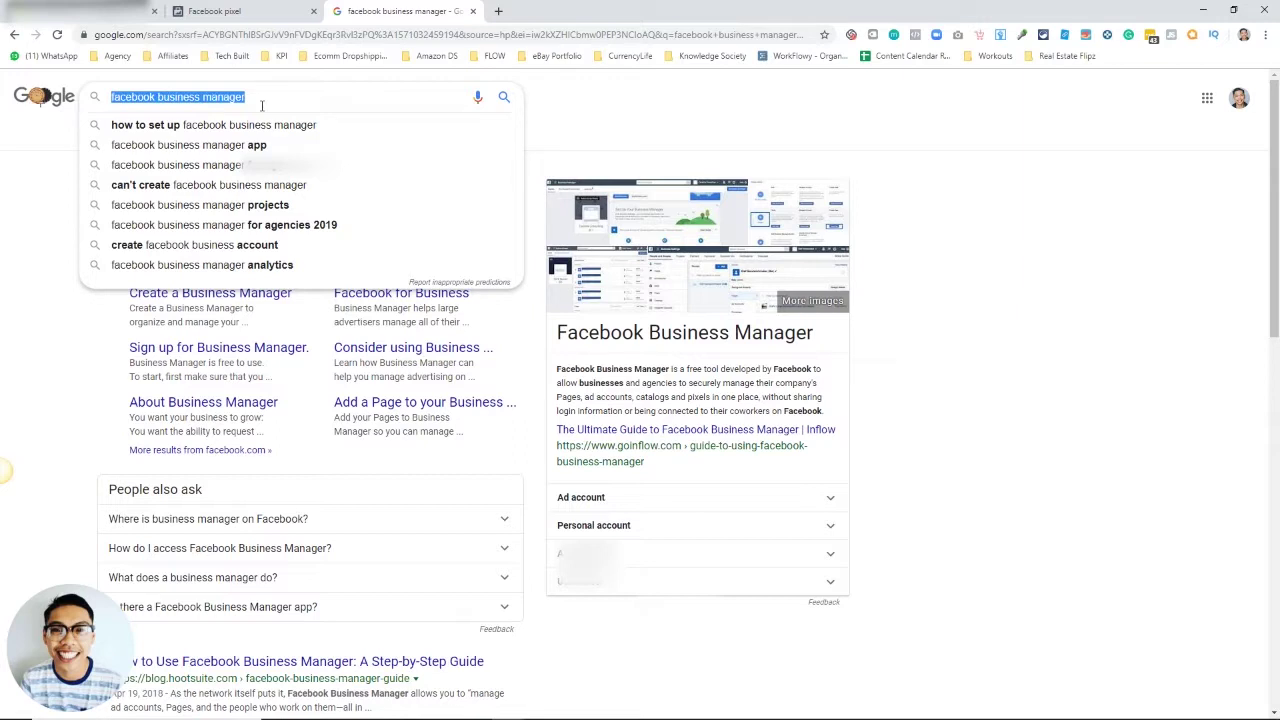
type("nike")
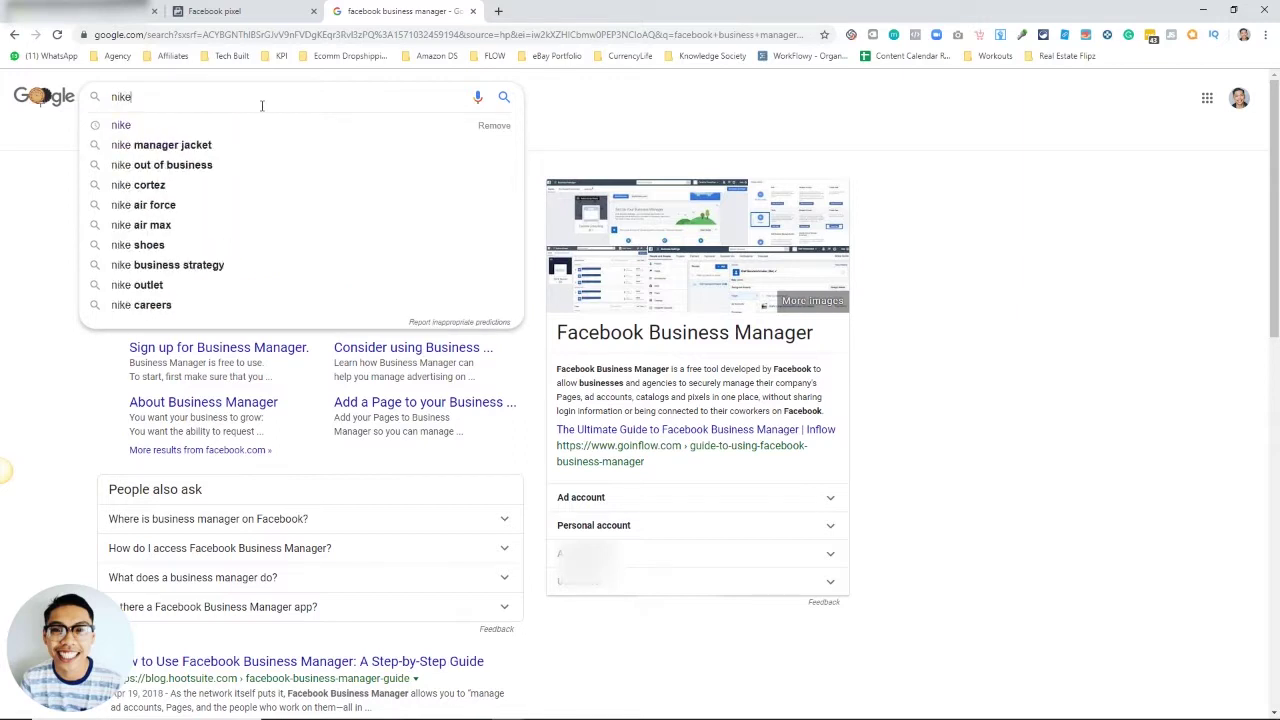
key("Return")
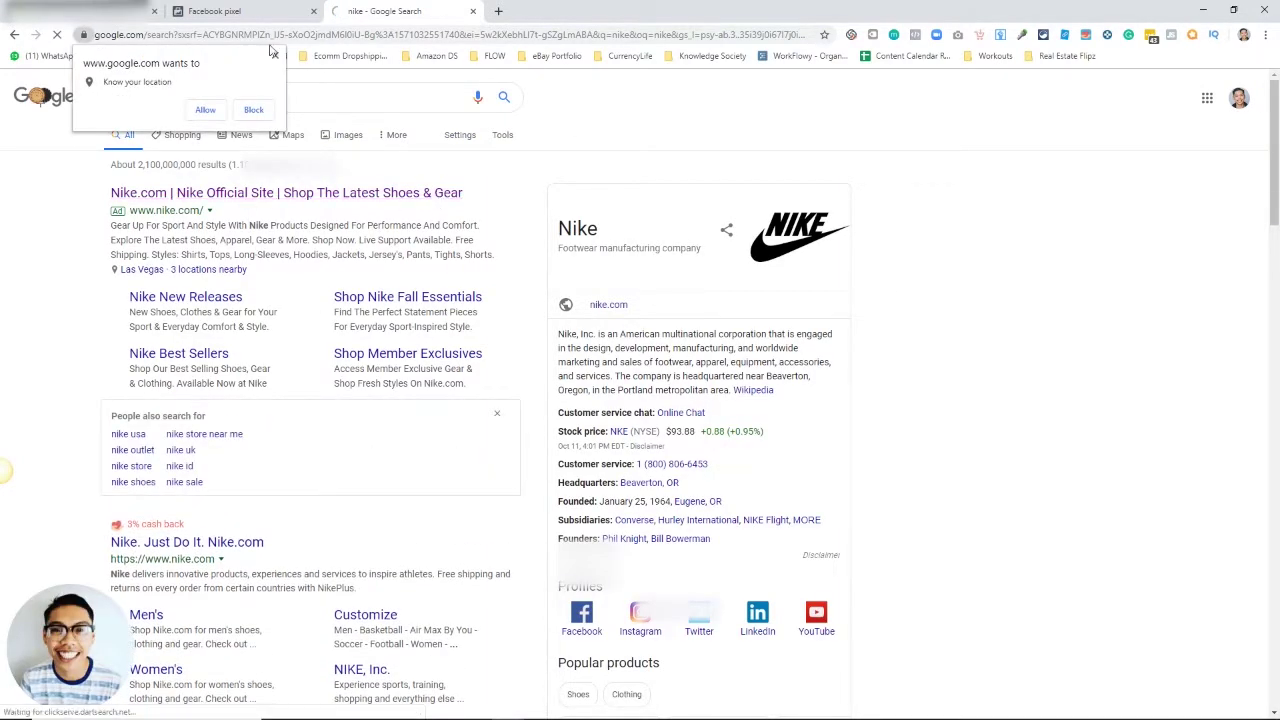
left_click(276, 56)
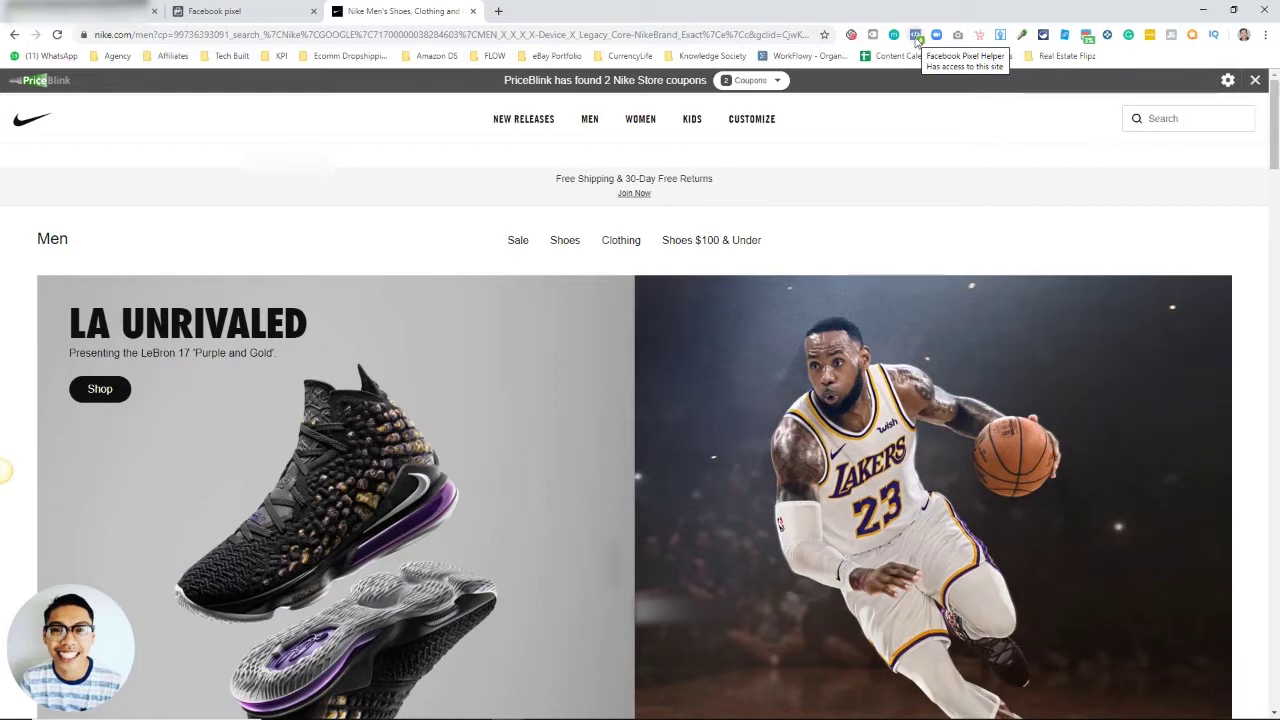
Try Pixel Helper on Nike's Men page, close the PriceBlink coupon bar, and scroll the page
left_click(918, 38)
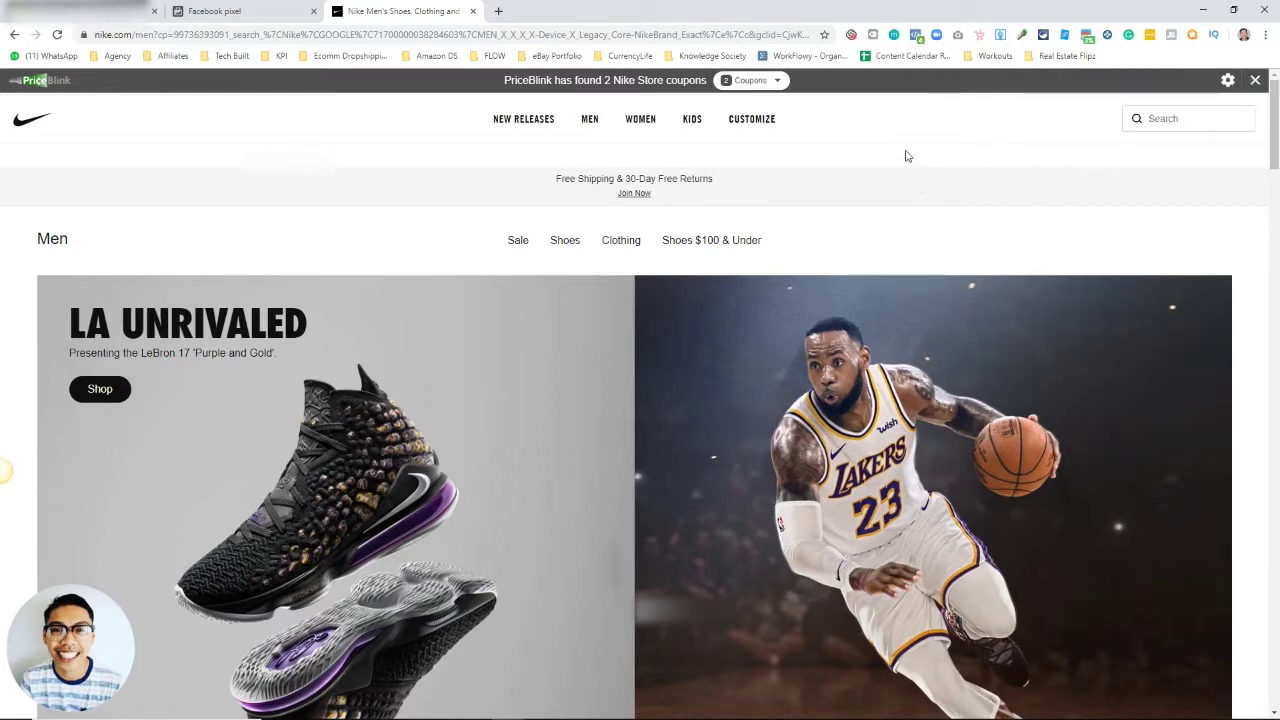
left_click(1255, 80)
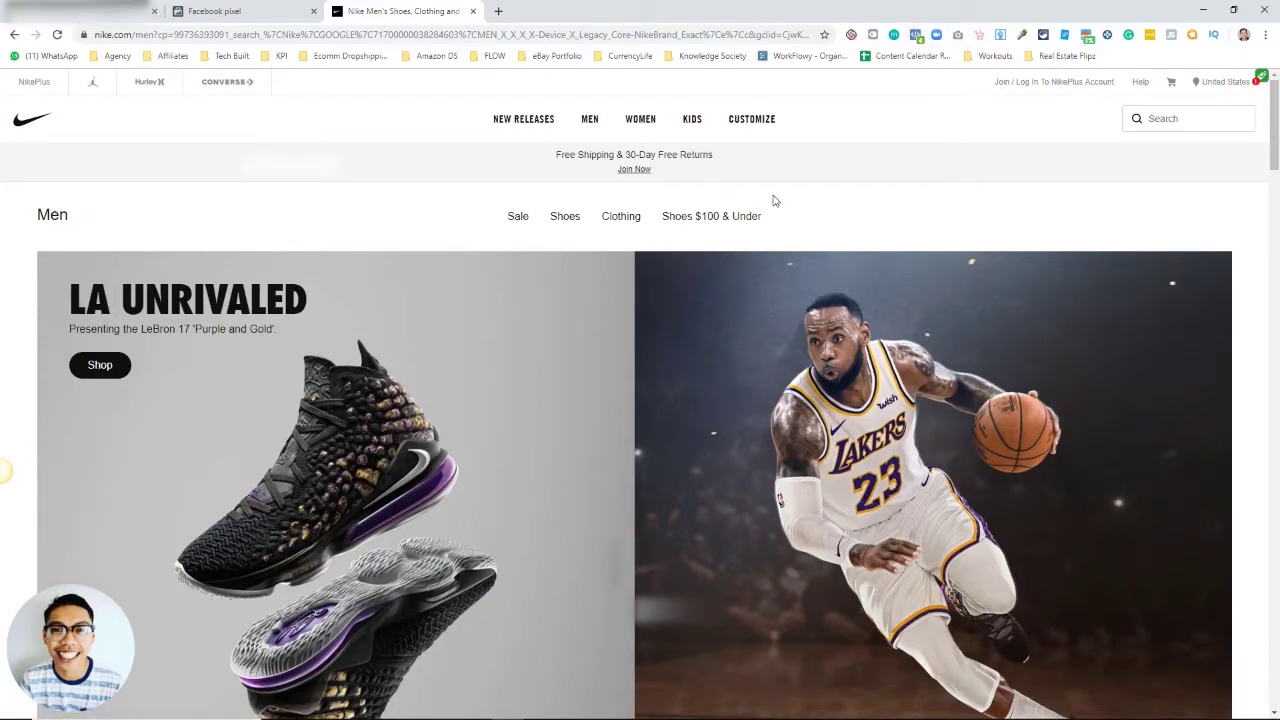
scroll(780, 205, "down", 15)
scroll(795, 218, "up", 15)
scroll(794, 217, "down", 15)
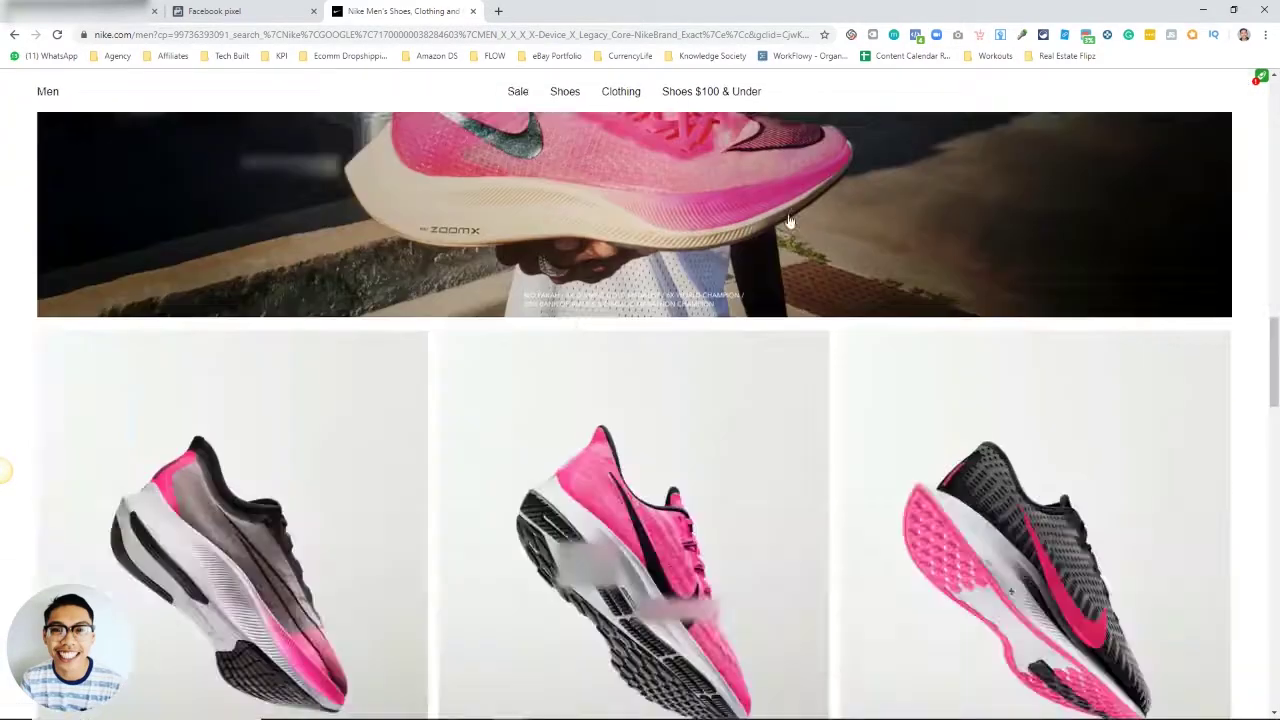
scroll(789, 216, "up", 15)
scroll(789, 216, "down", 15)
scroll(786, 220, "up", 8)
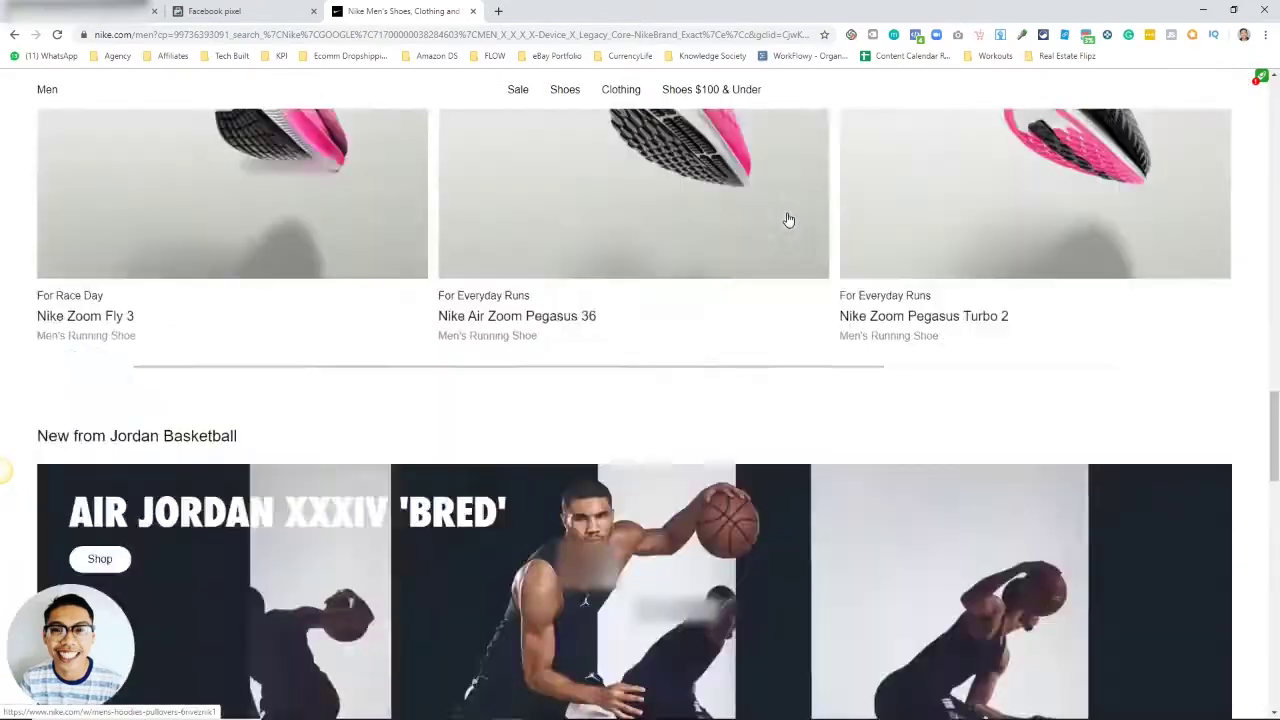
scroll(786, 220, "down", 1)
scroll(787, 221, "up", 5)
scroll(789, 222, "up", 5)
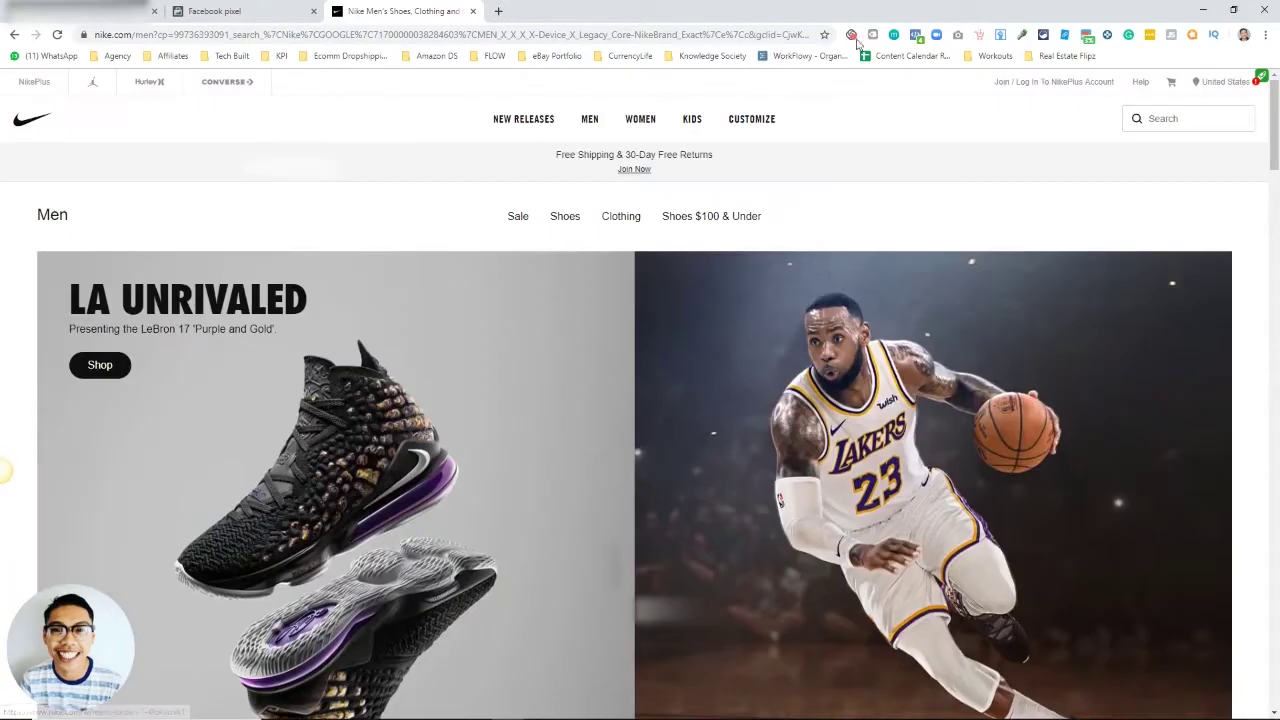
left_click(916, 38)
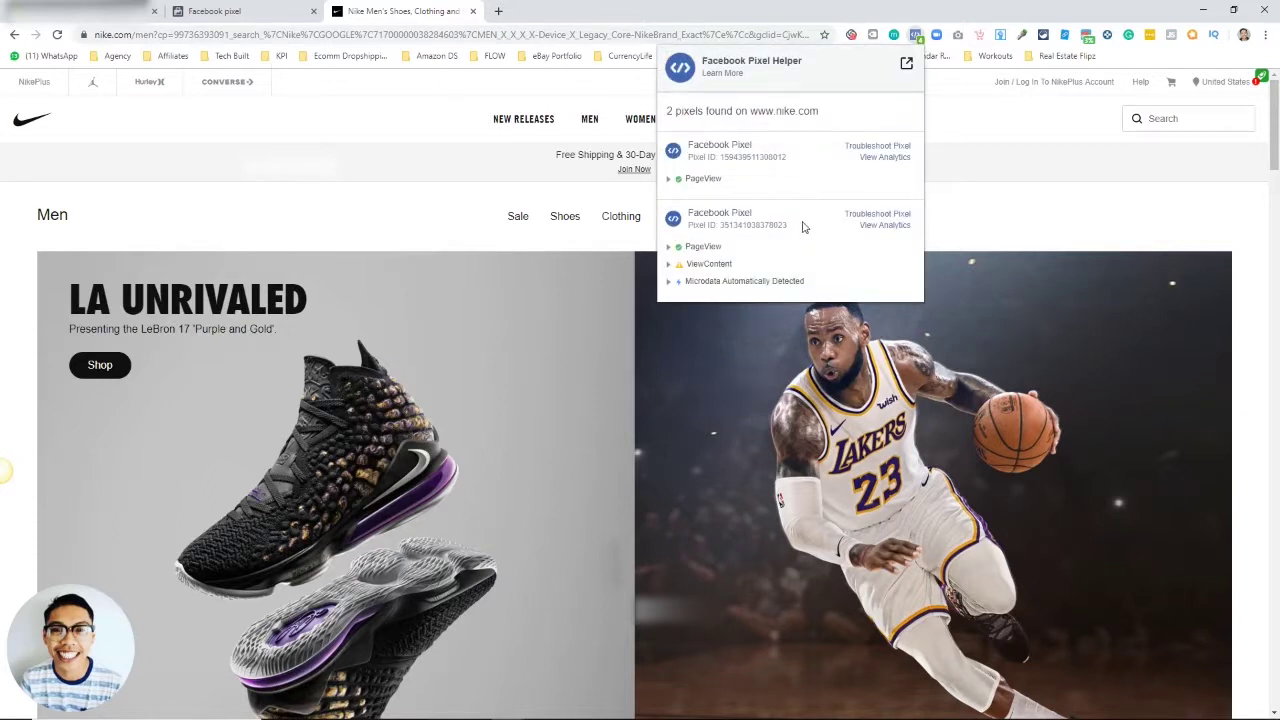
left_click(1032, 166)
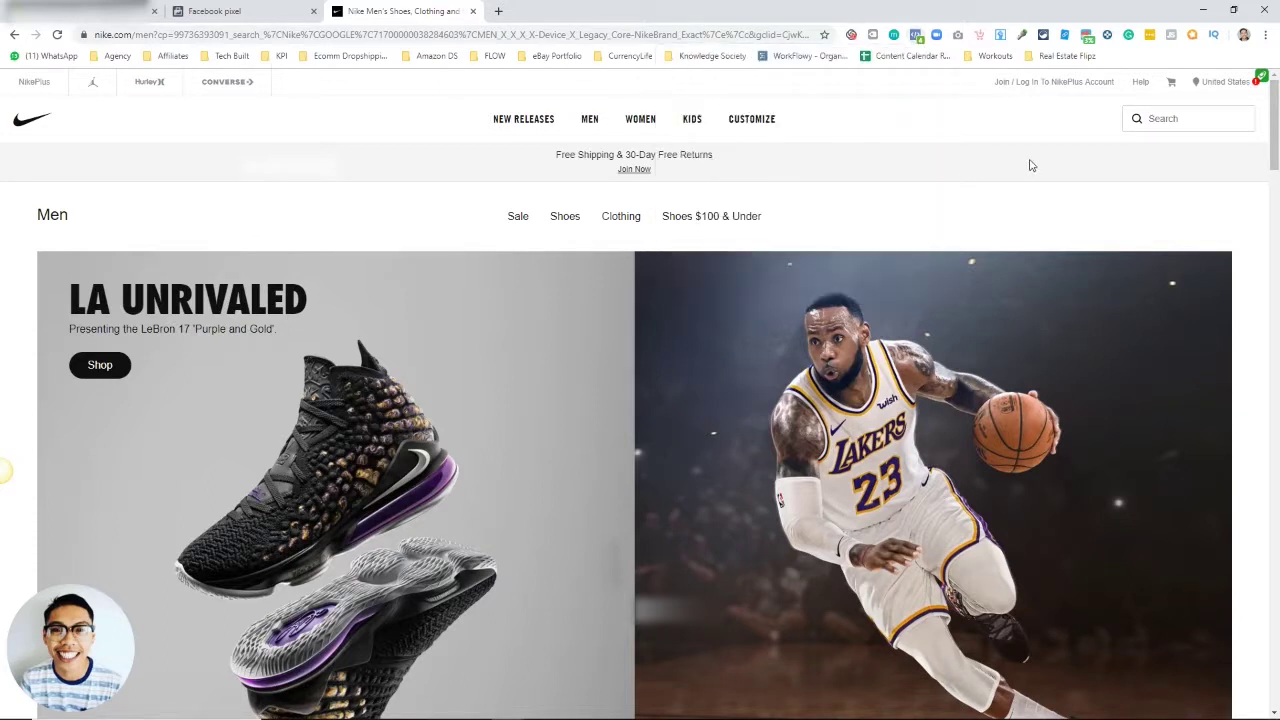